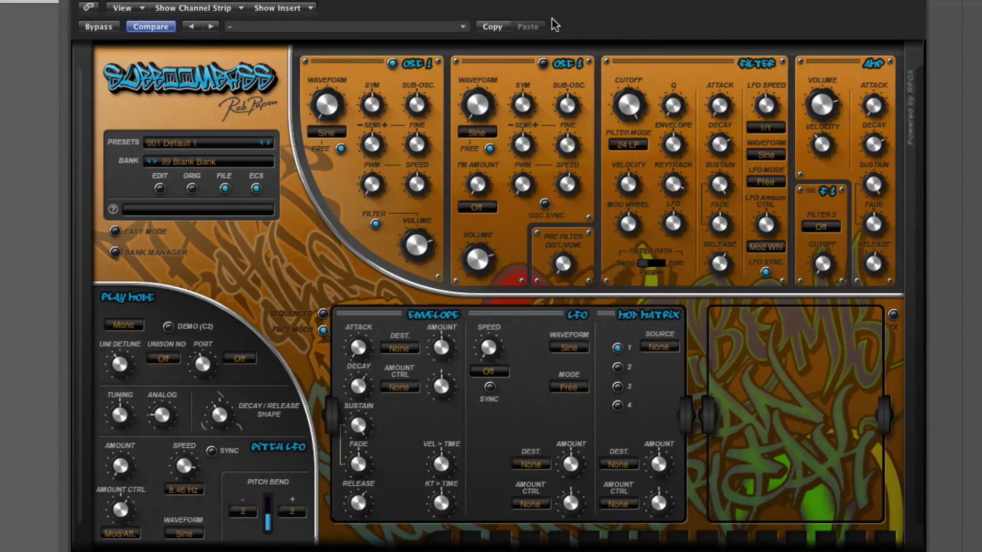
Step: Load the 001 Default 1 preset from the 99 Blank Bank
click(115, 253)
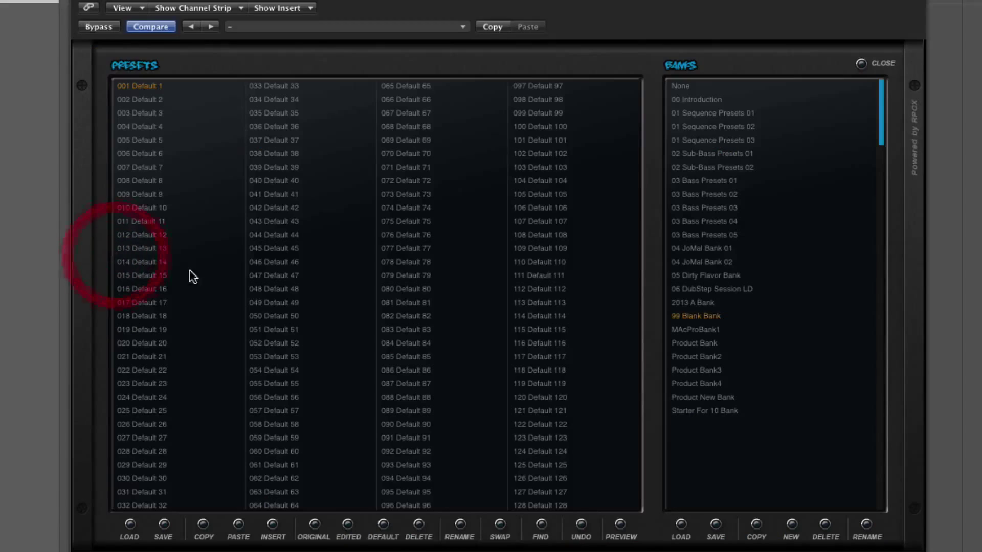
click(695, 317)
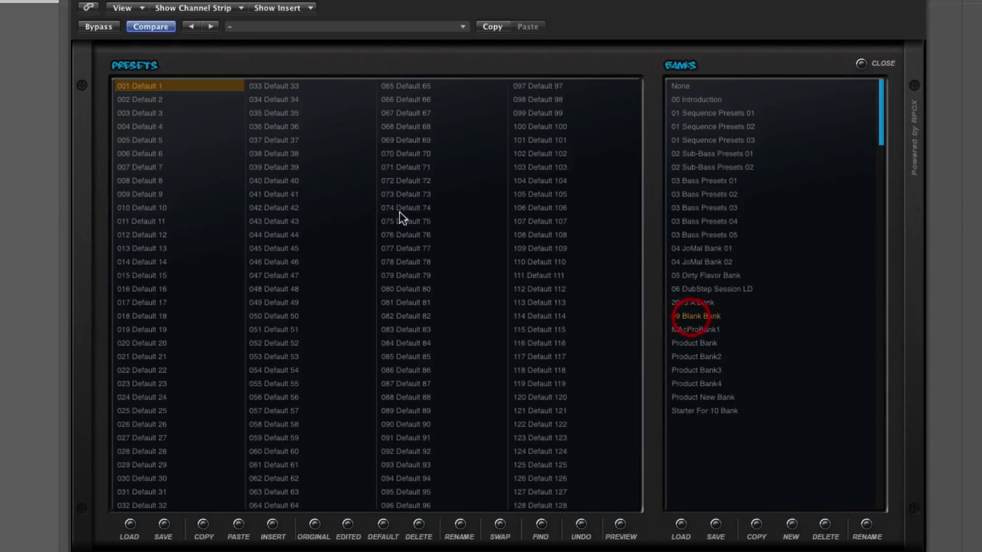
click(199, 91)
click(862, 64)
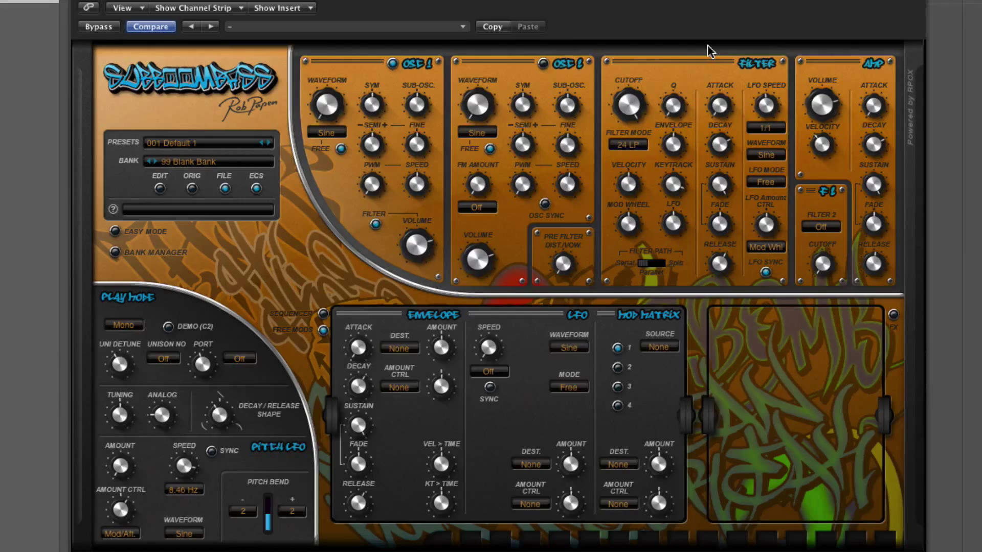
drag(565, 0, 565, 0)
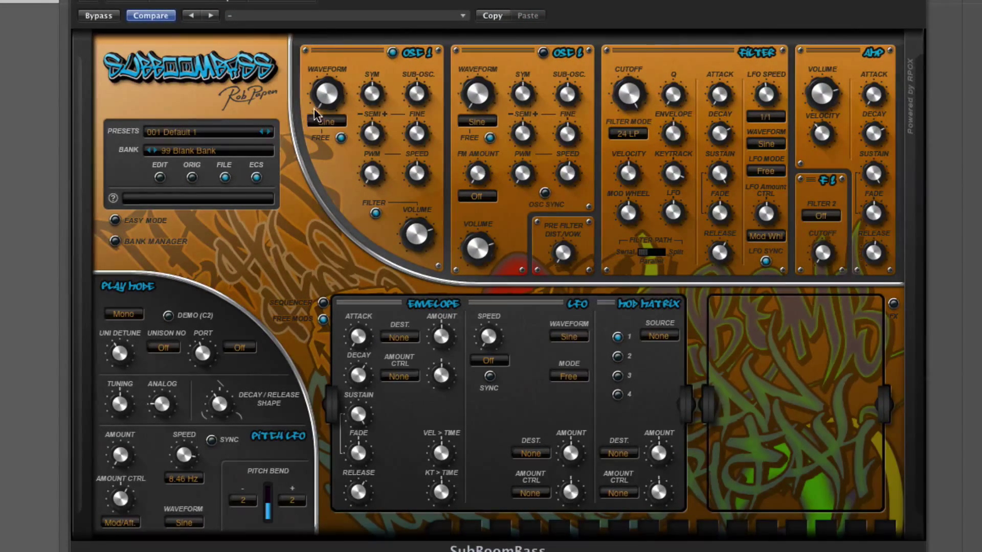
Step: Set OSC 1 and OSC 2 waveforms to SineSqr and enable OSC SYNC on OSC 2
click(328, 121)
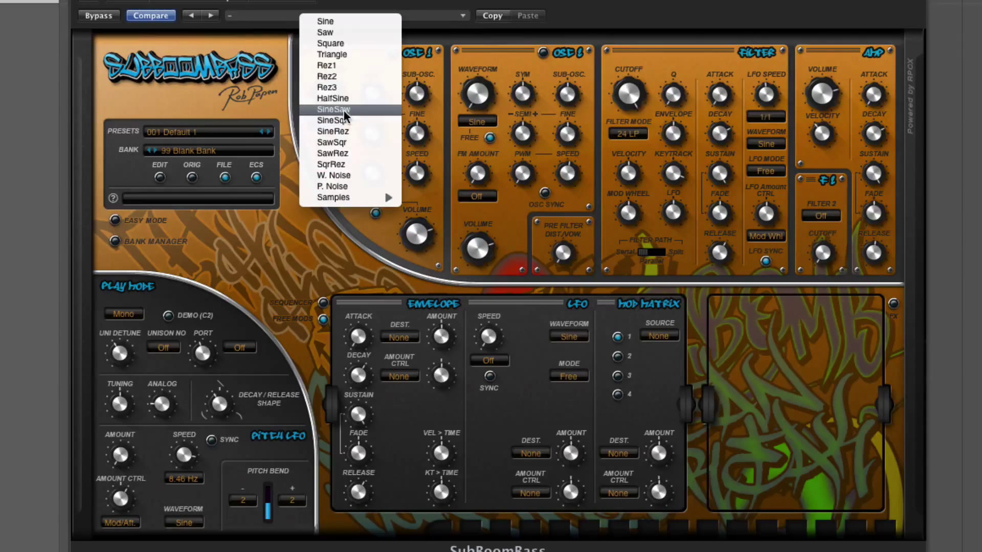
click(338, 121)
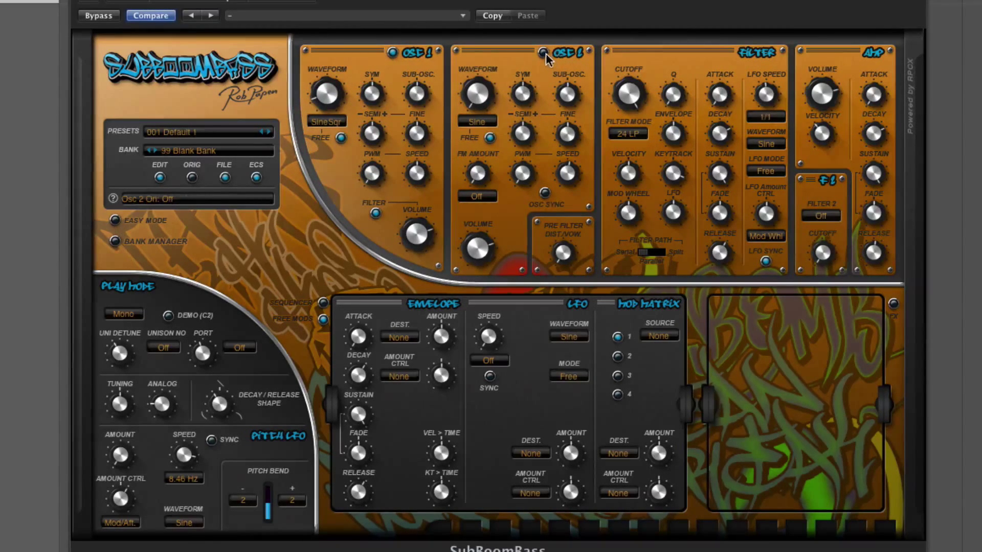
click(488, 121)
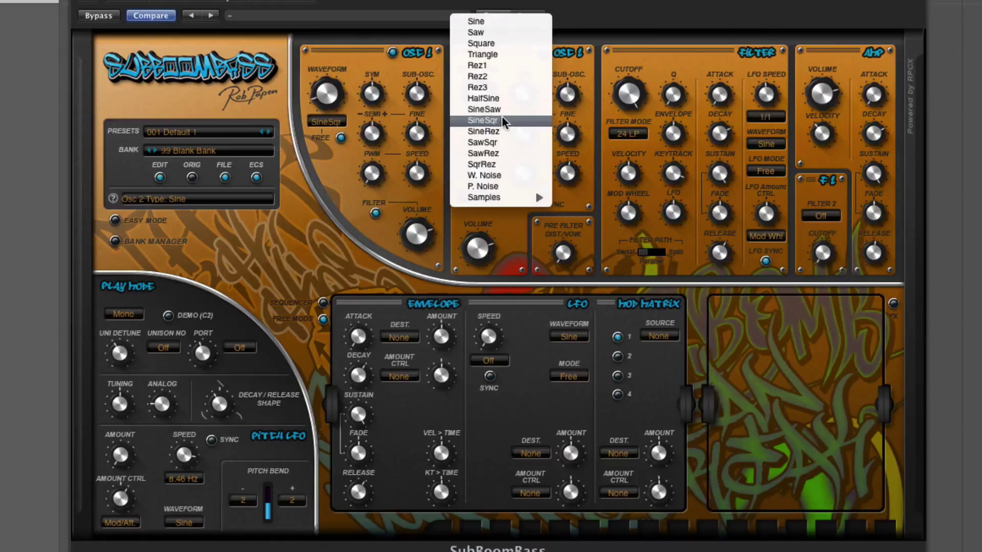
click(499, 121)
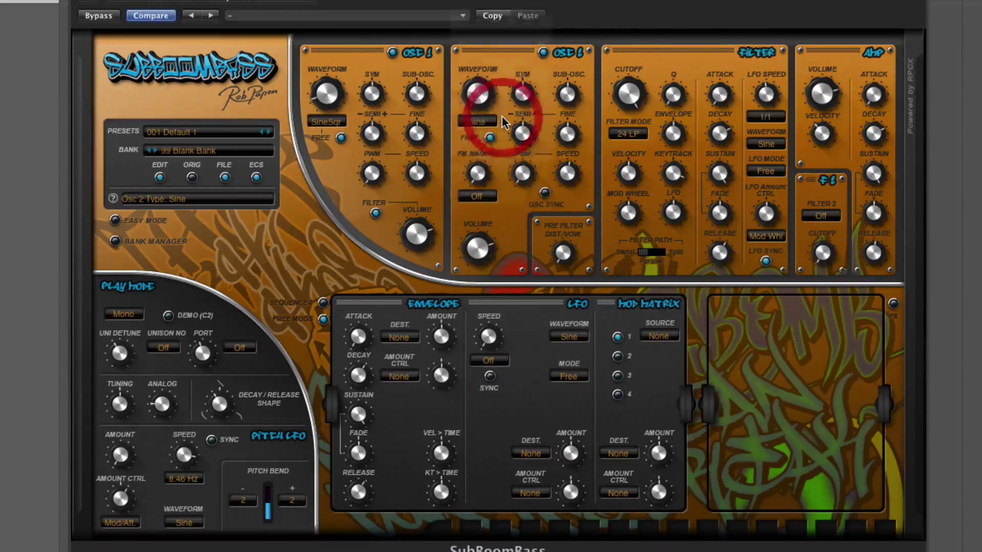
click(544, 193)
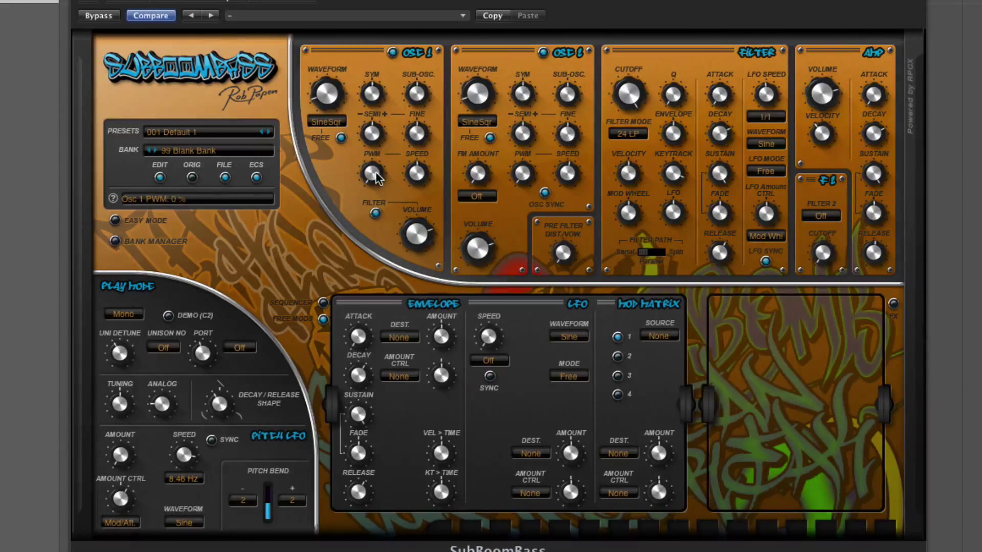
Step: Raise oscillator 1's PWM knob to about 32% and PWM SPEED to 2.52 Hz
drag(376, 176, 384, 121)
mouse_move(420, 182)
mouse_down()
mouse_move(421, 143)
mouse_move(417, 176)
mouse_move(424, 173)
mouse_up()
Step: Toggle FREE MODS off and on, then set the envelope destination to Osc 1 > PW1 Sp
click(323, 320)
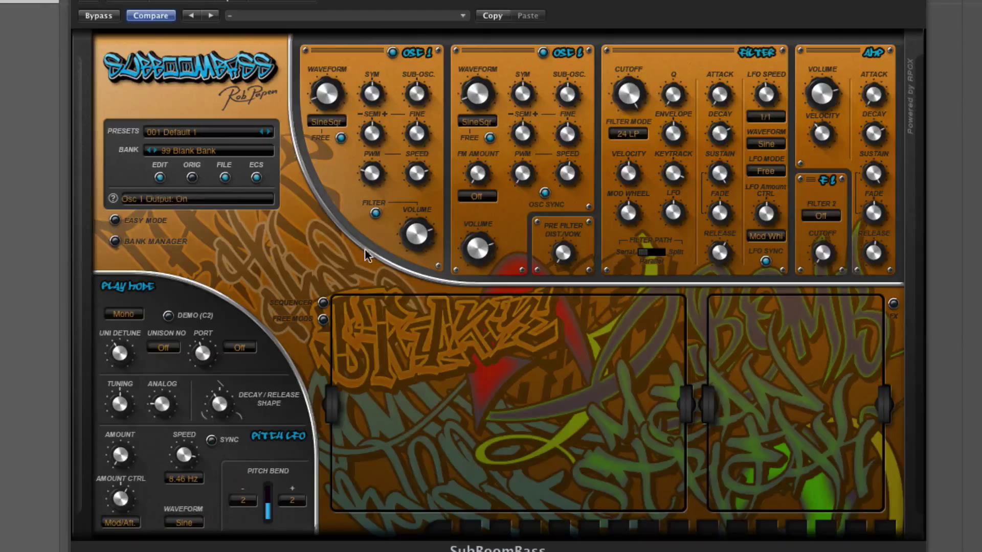
click(322, 319)
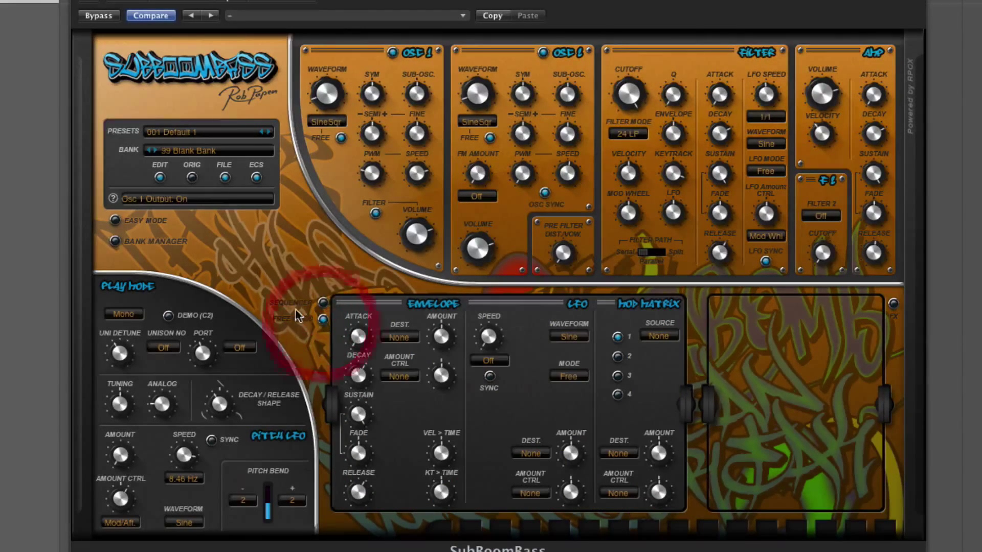
click(400, 336)
mouse_move(395, 360)
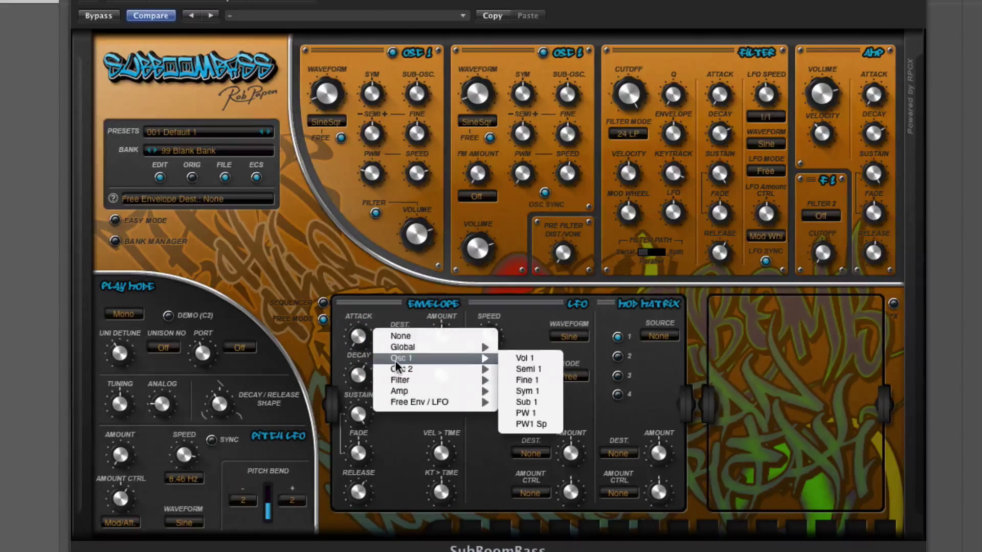
click(527, 425)
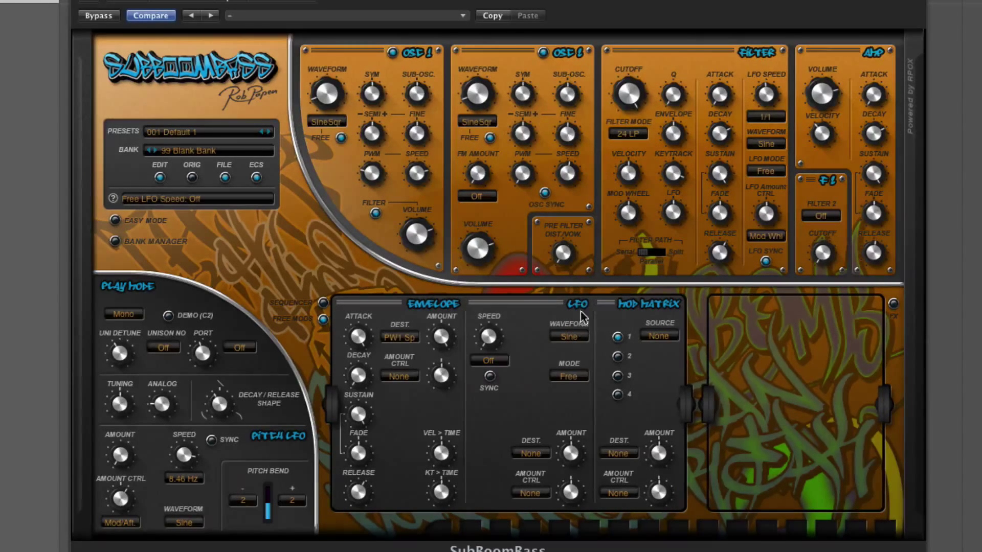
Step: Enable LFO SYNC and route the free LFO to Global > Pitch
click(489, 376)
click(529, 452)
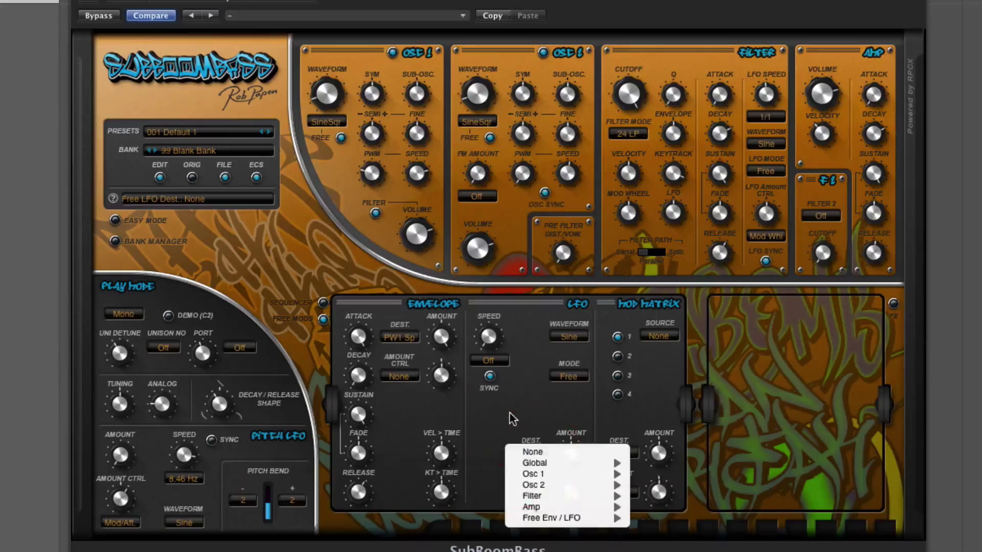
click(531, 452)
click(531, 453)
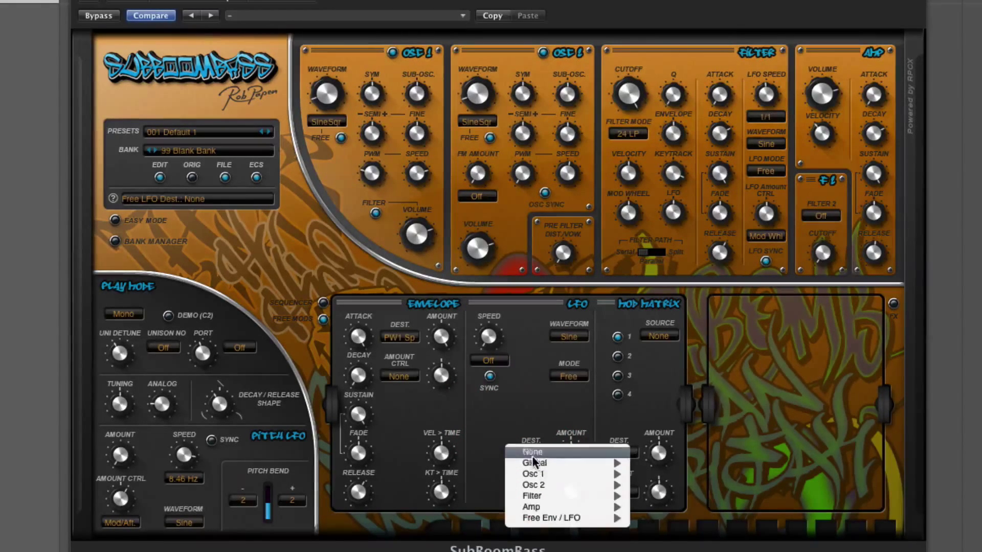
mouse_move(588, 463)
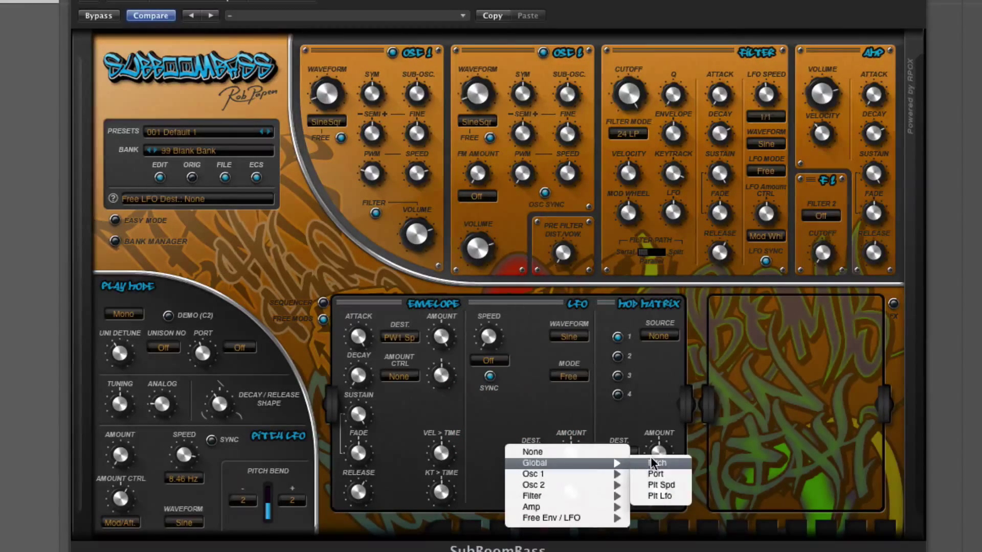
click(654, 463)
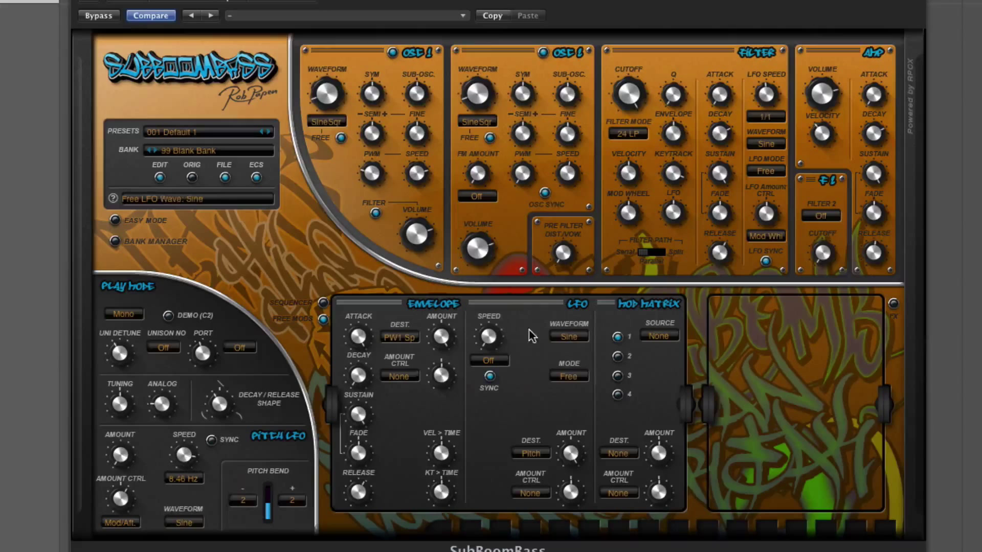
Step: Set the free LFO to Mono mode, a slow 4/1 rate, and a Saw Up waveform
click(565, 376)
click(563, 387)
drag(488, 335, 496, 297)
click(569, 338)
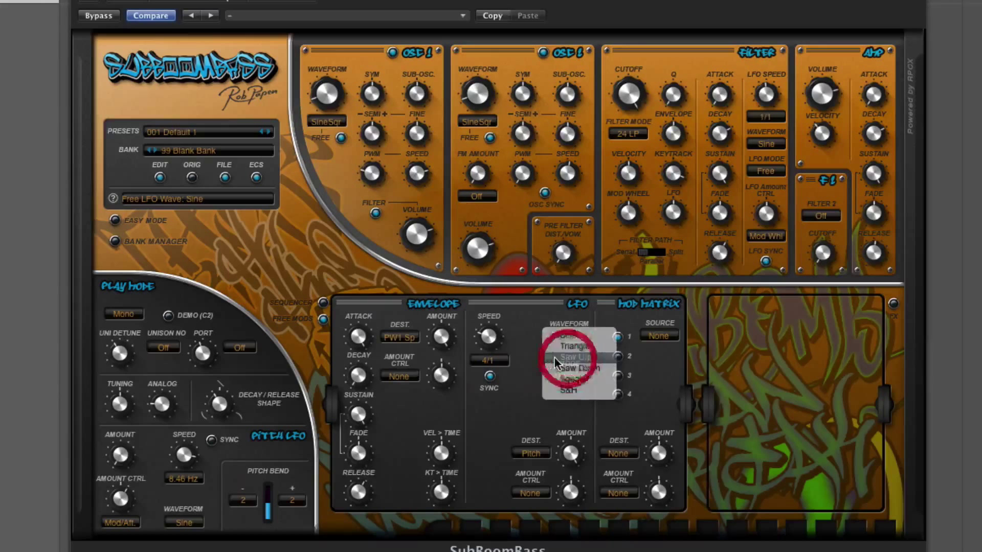
click(554, 358)
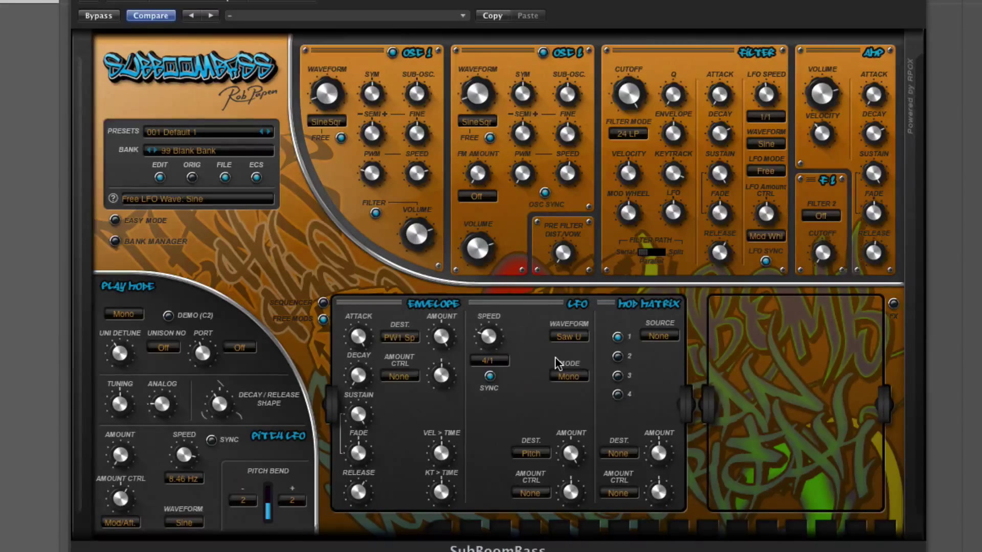
Step: Make the filter a Comb type with cutoff near 1.1 kHz and about 22% resonance
click(628, 133)
click(630, 176)
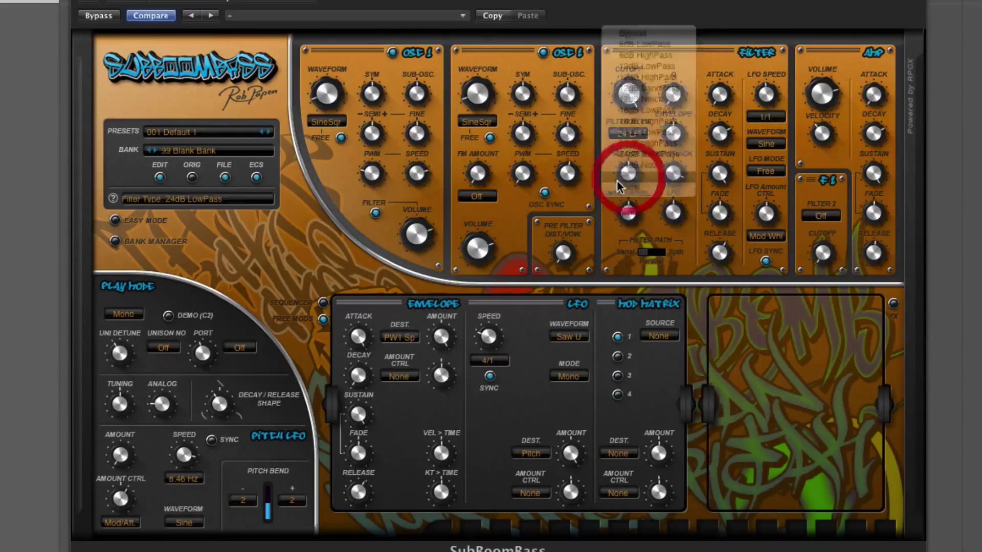
drag(636, 83, 631, 140)
drag(672, 93, 673, 54)
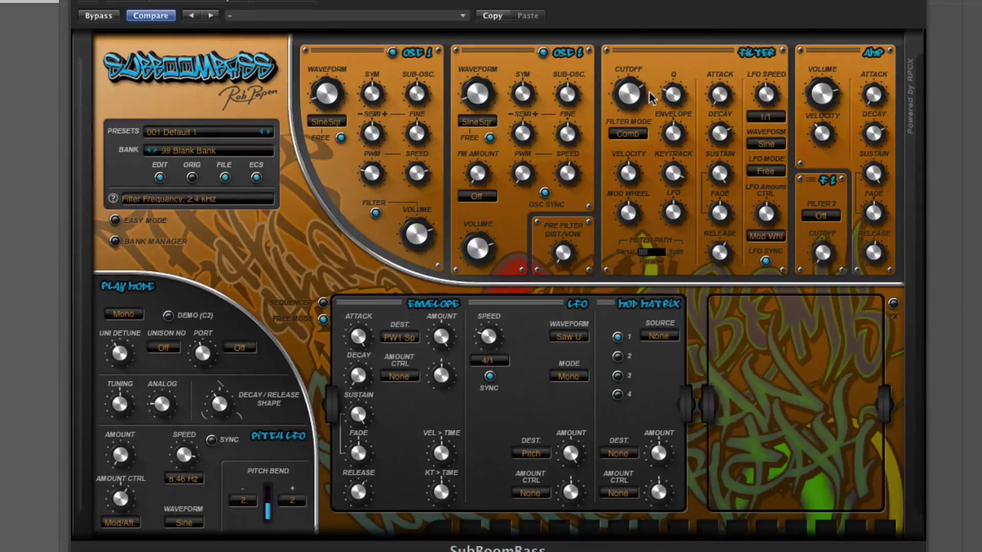
drag(633, 96, 627, 105)
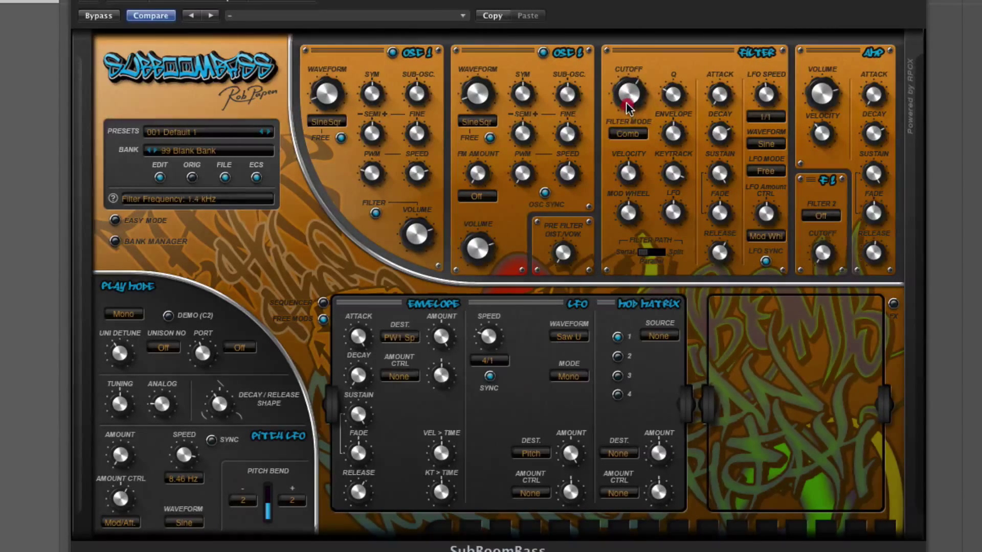
Step: Set the filter LFO to a Triangle wave at 4/1 in Mono mode with +33% amount
click(772, 147)
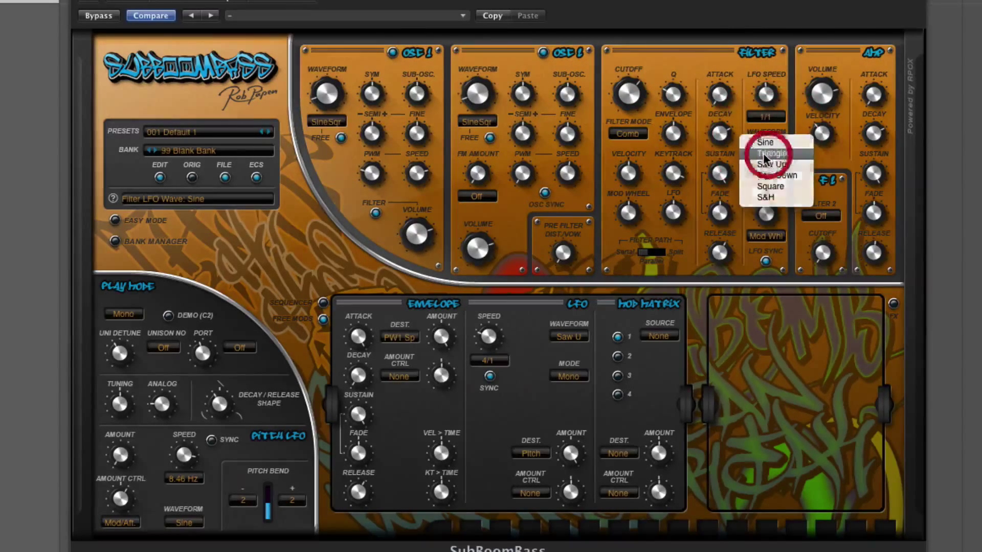
click(764, 154)
drag(764, 92, 764, 119)
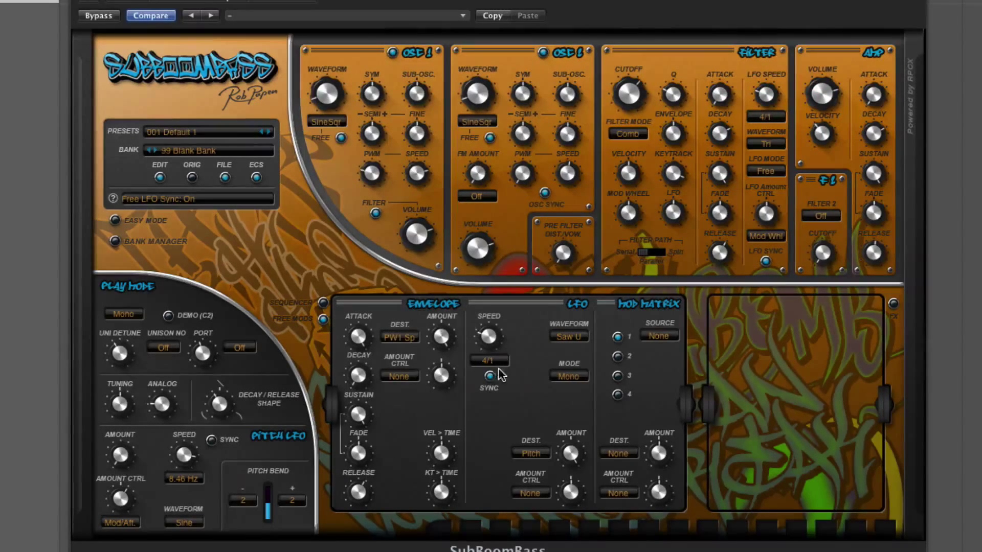
click(765, 171)
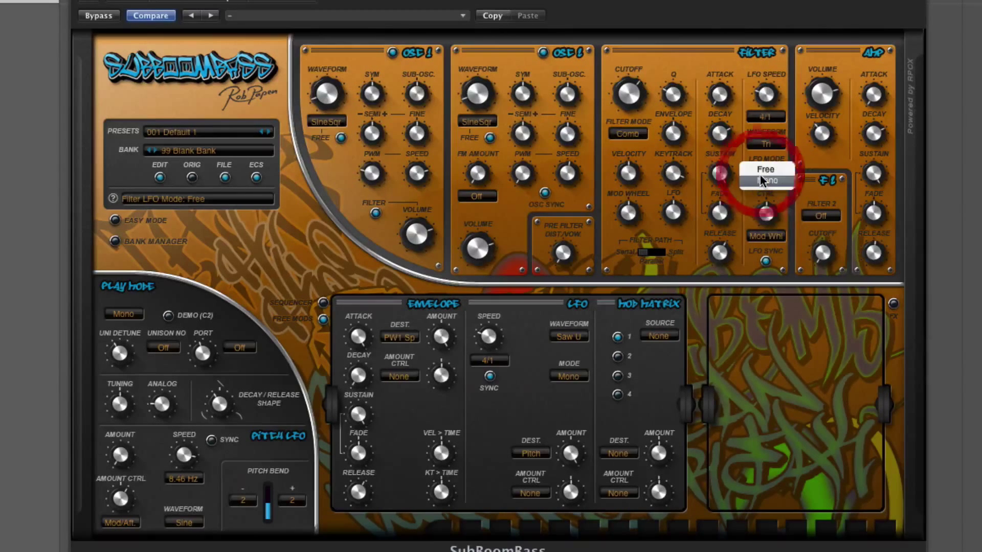
click(760, 179)
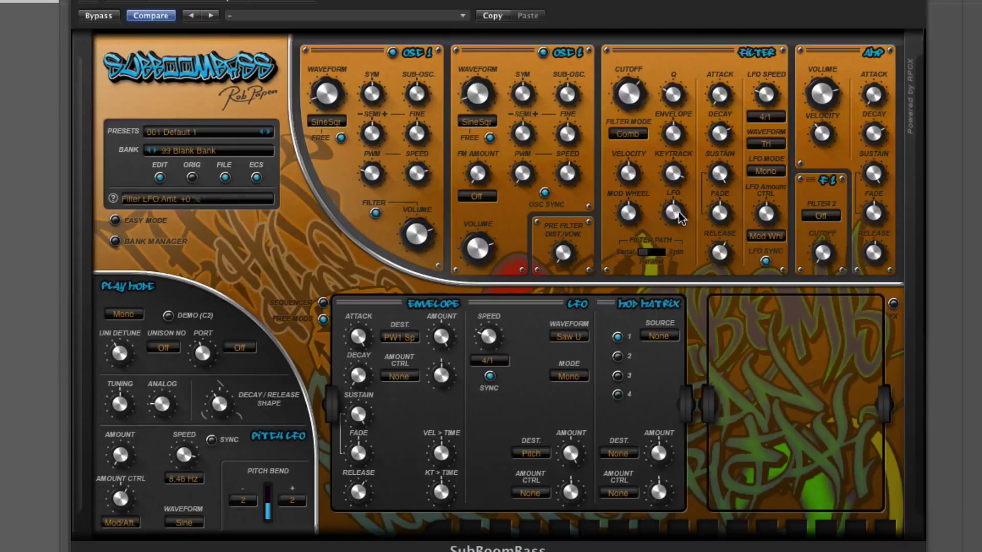
drag(674, 221, 678, 200)
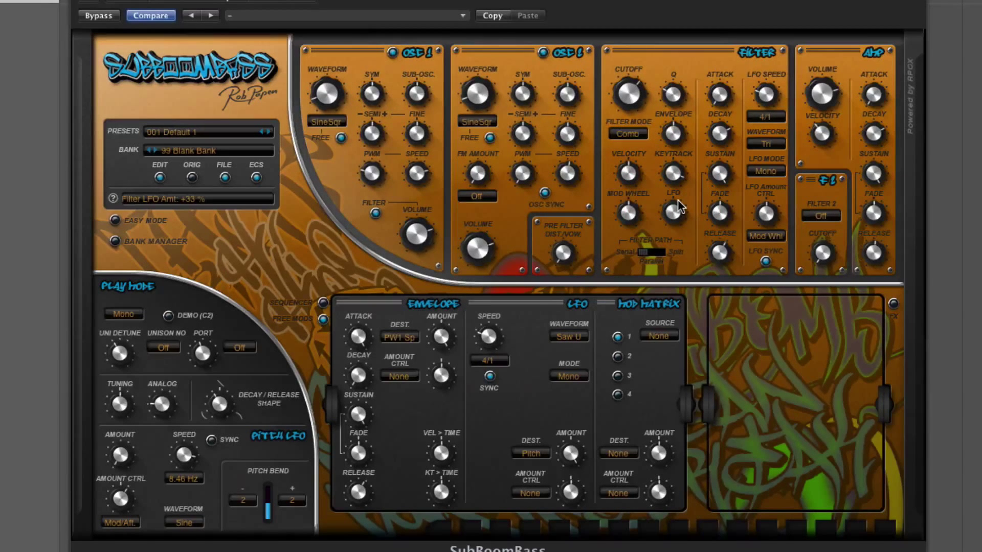